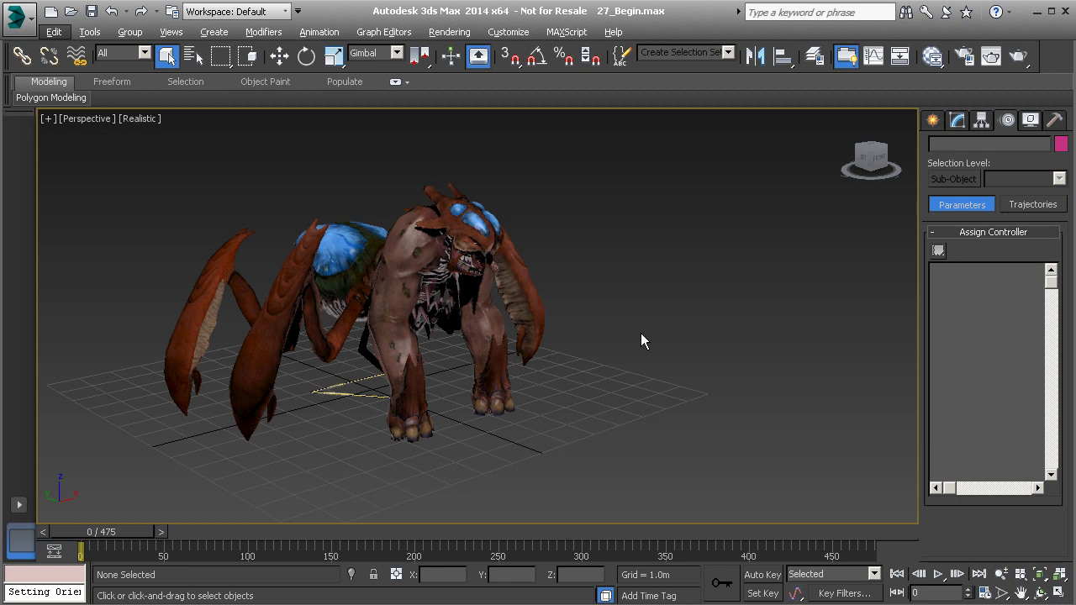
Play and stop the creature's animation, then scrub through the opening frames while framing it.
{"action": "middle_click_drag", "start_coordinate": [526, 330], "coordinate": [552, 339]}
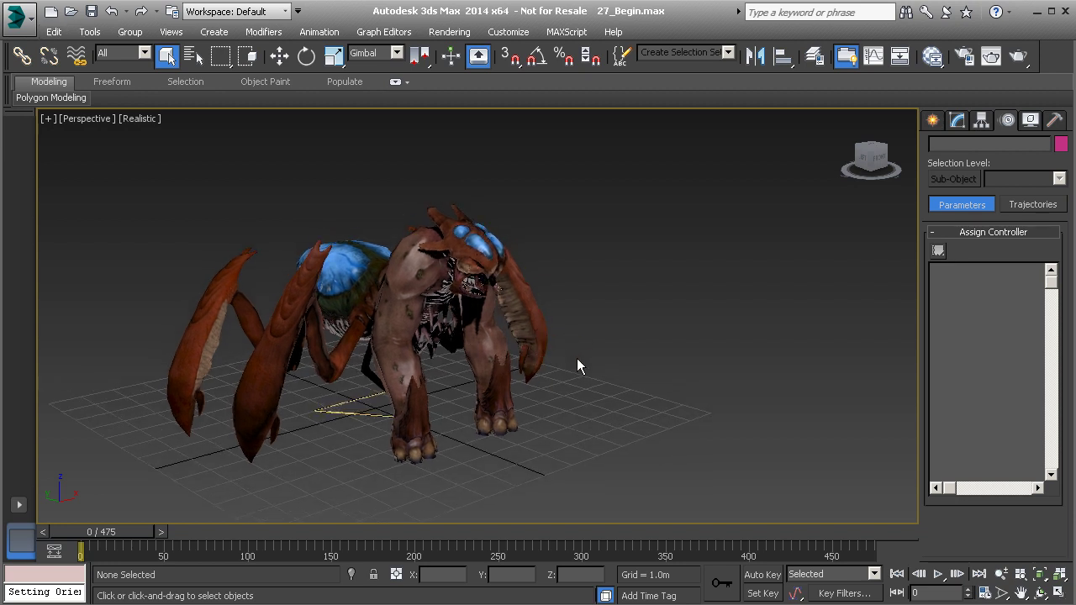
{"action": "left_click", "coordinate": [939, 575]}
{"action": "left_click", "coordinate": [939, 574]}
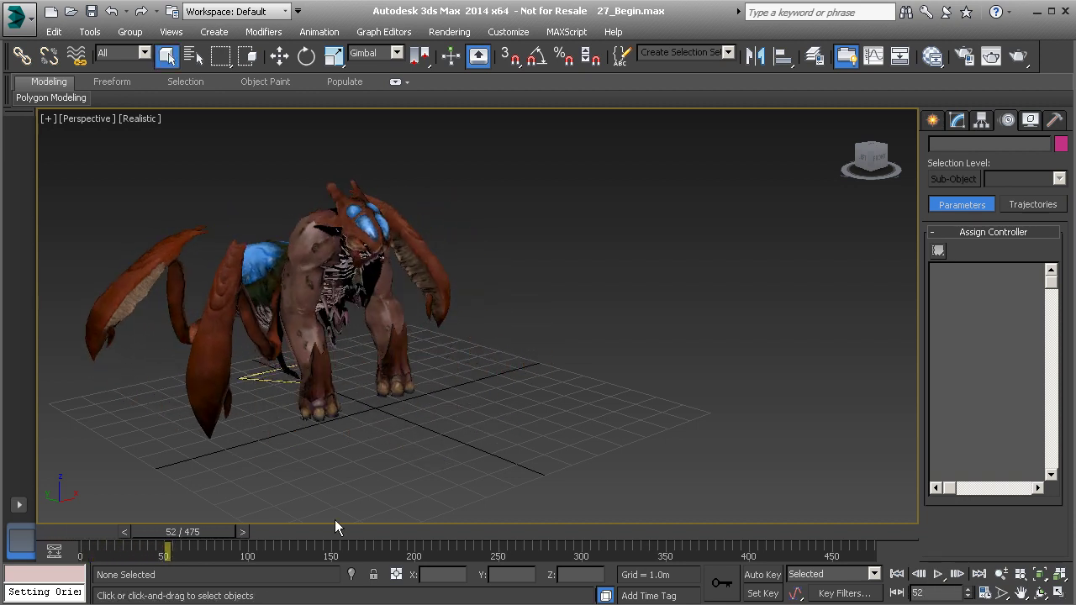
{"action": "left_click_drag", "start_coordinate": [217, 539], "coordinate": [264, 552]}
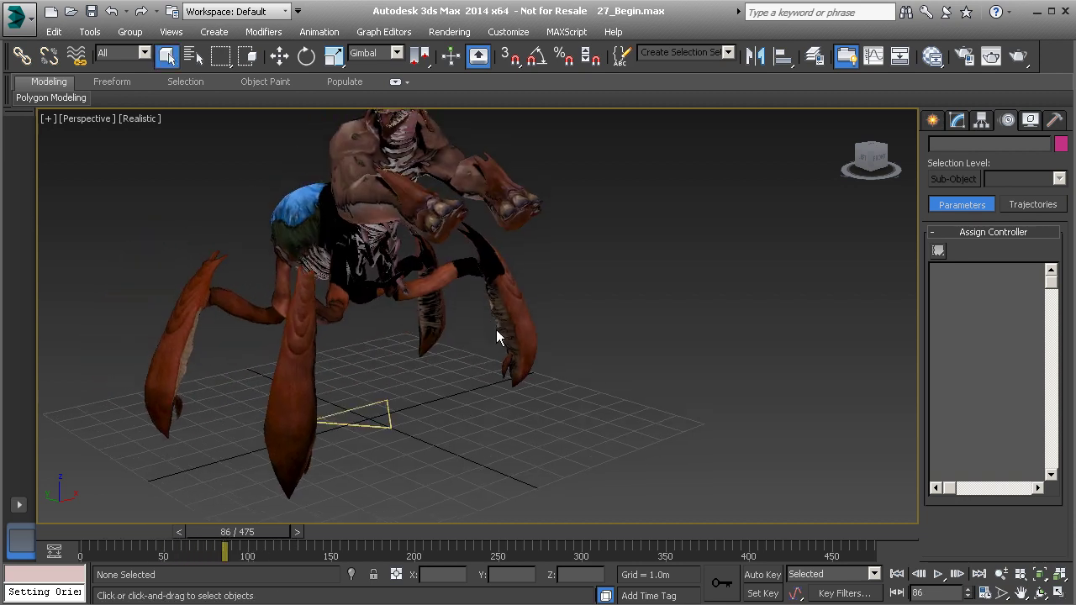
{"action": "left_click_drag", "start_coordinate": [269, 532], "coordinate": [320, 528]}
{"action": "middle_click_drag", "start_coordinate": [461, 377], "coordinate": [461, 401]}
{"action": "middle_click_drag", "start_coordinate": [324, 238], "coordinate": [324, 298]}
{"action": "left_click_drag", "start_coordinate": [277, 532], "coordinate": [183, 544]}
Replay the animation, then inspect the poses around frame 108 from the front.
{"action": "left_click", "coordinate": [936, 575]}
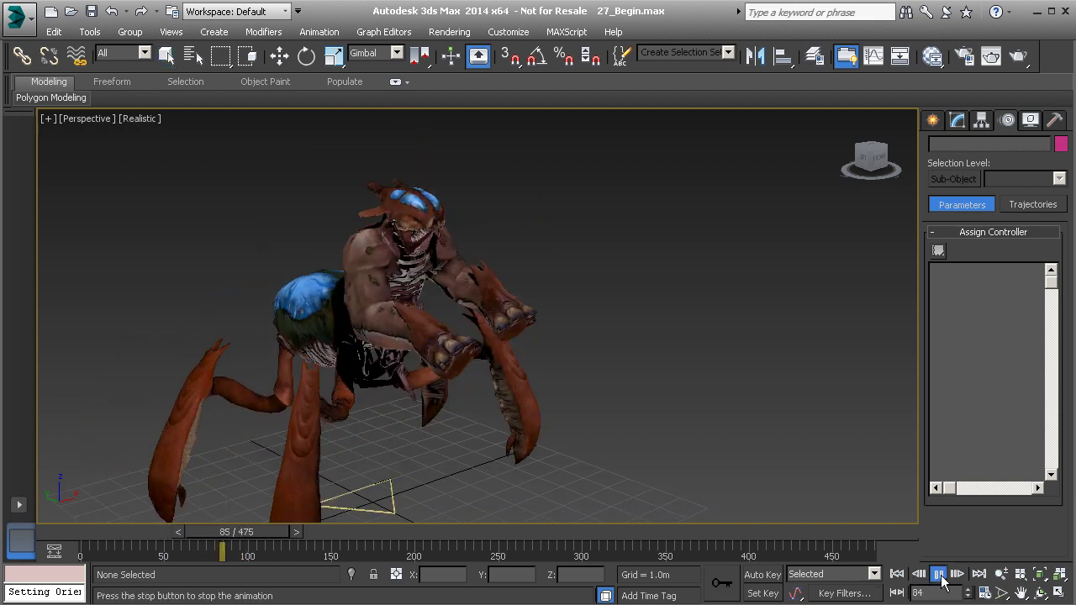
{"action": "left_click", "coordinate": [938, 575]}
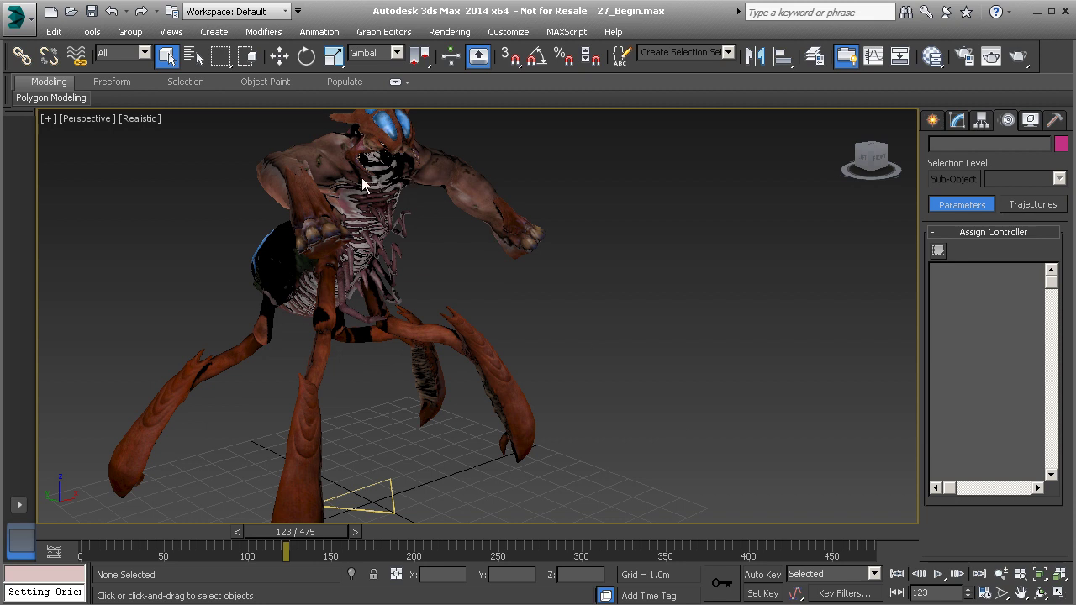
{"action": "left_click_drag", "start_coordinate": [310, 531], "coordinate": [282, 546]}
{"action": "middle_click_drag", "start_coordinate": [499, 316], "coordinate": [268, 487], "text": "alt"}
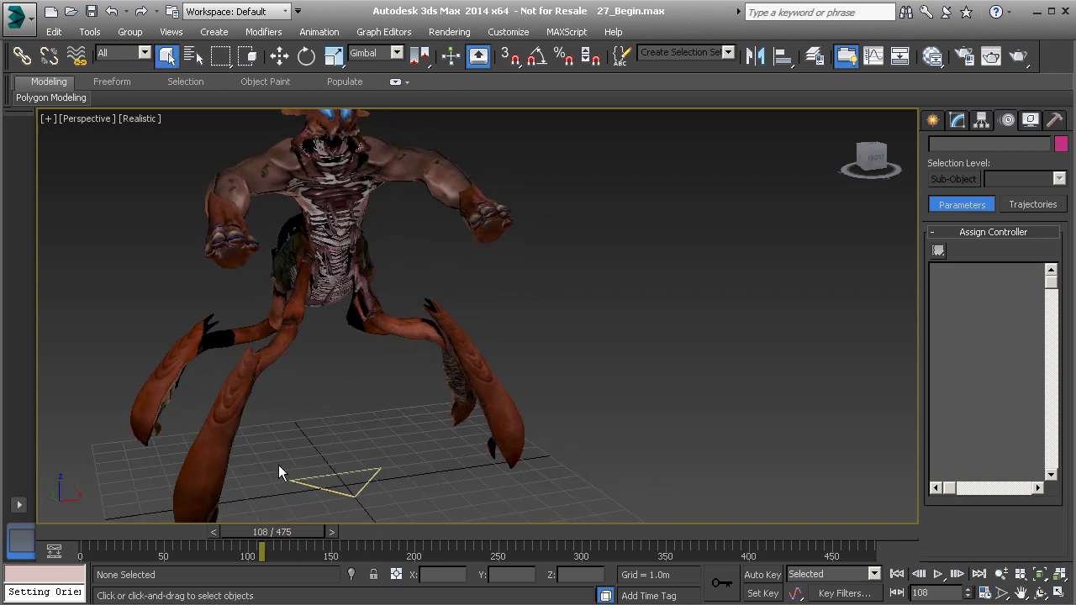
{"action": "left_click_drag", "start_coordinate": [293, 531], "coordinate": [328, 538]}
View the creature from side, front and below, then scrub to the frame-186 crouching pose.
{"action": "middle_click_drag", "start_coordinate": [351, 290], "coordinate": [452, 168], "text": "alt"}
{"action": "middle_click_drag", "start_coordinate": [517, 223], "coordinate": [387, 254], "text": "alt"}
{"action": "middle_click_drag", "start_coordinate": [346, 205], "coordinate": [376, 229], "text": "alt"}
{"action": "left_click_drag", "start_coordinate": [344, 531], "coordinate": [423, 549]}
{"action": "key", "text": "q"}
{"action": "middle_click_drag", "start_coordinate": [413, 454], "coordinate": [391, 351], "text": "alt"}
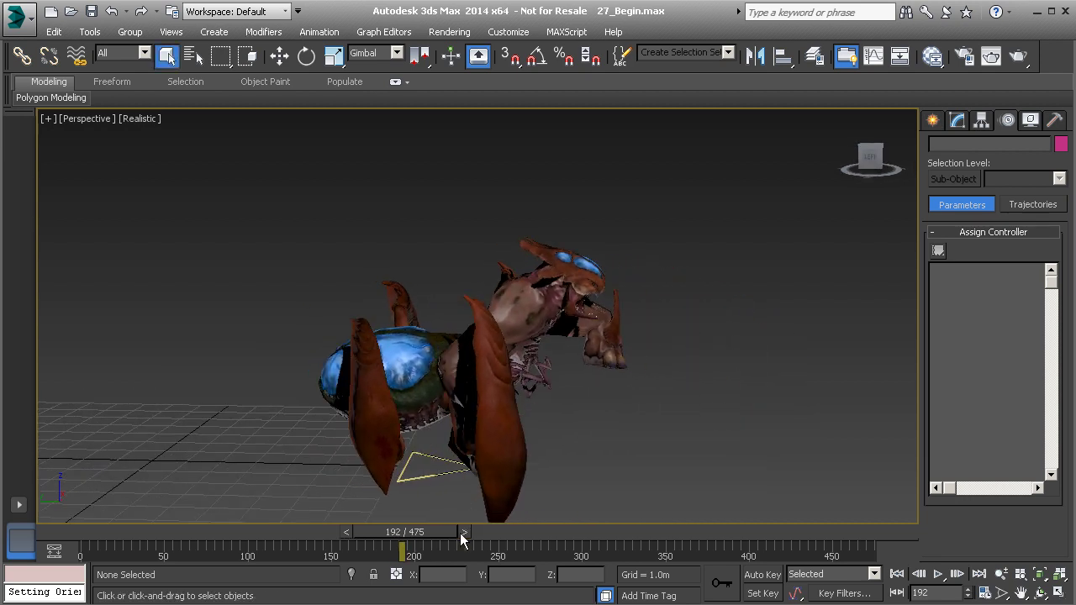
{"action": "mouse_move", "coordinate": [423, 533]}
{"action": "left_mouse_down"}
{"action": "mouse_move", "coordinate": [448, 536]}
{"action": "mouse_move", "coordinate": [417, 534]}
{"action": "left_mouse_up"}
Select the Anim_Global01 triangle and reset its Zero Pos XYZ layer weight to 0.
{"action": "left_click", "coordinate": [312, 468]}
{"action": "middle_click_drag", "start_coordinate": [348, 461], "coordinate": [385, 458]}
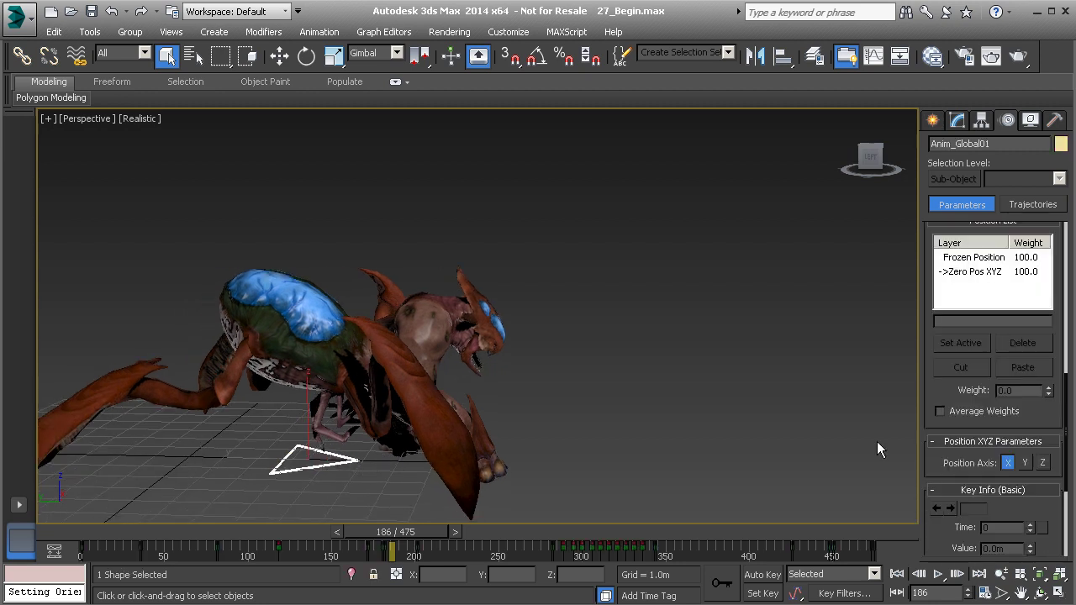
{"action": "left_click", "coordinate": [985, 272]}
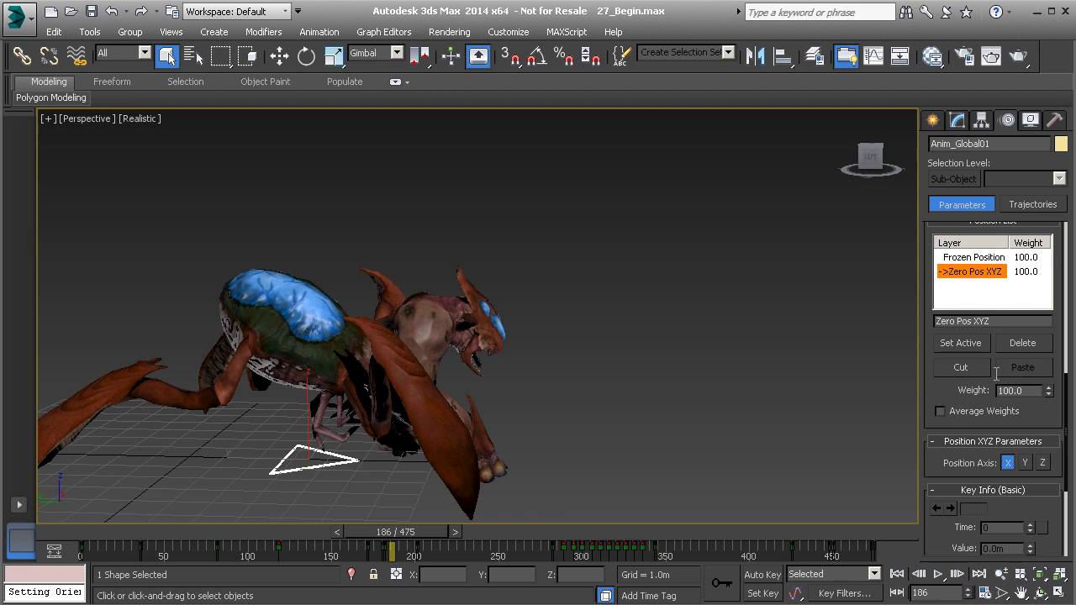
{"action": "right_click", "coordinate": [1048, 393]}
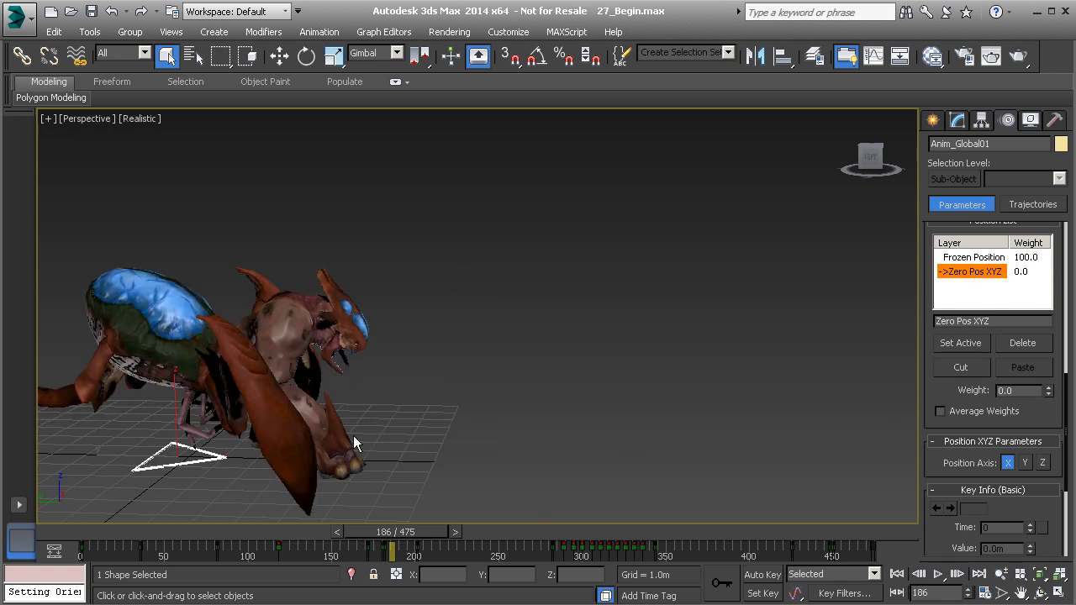
Scrub the animation forward past frame 202 to see the effect of the zero weight.
{"action": "middle_click_drag", "start_coordinate": [327, 429], "coordinate": [389, 399]}
{"action": "mouse_move", "coordinate": [409, 543]}
{"action": "left_mouse_down"}
{"action": "mouse_move", "coordinate": [386, 536]}
{"action": "mouse_move", "coordinate": [443, 535]}
{"action": "mouse_move", "coordinate": [402, 542]}
{"action": "left_mouse_up"}
{"action": "key", "text": "q"}
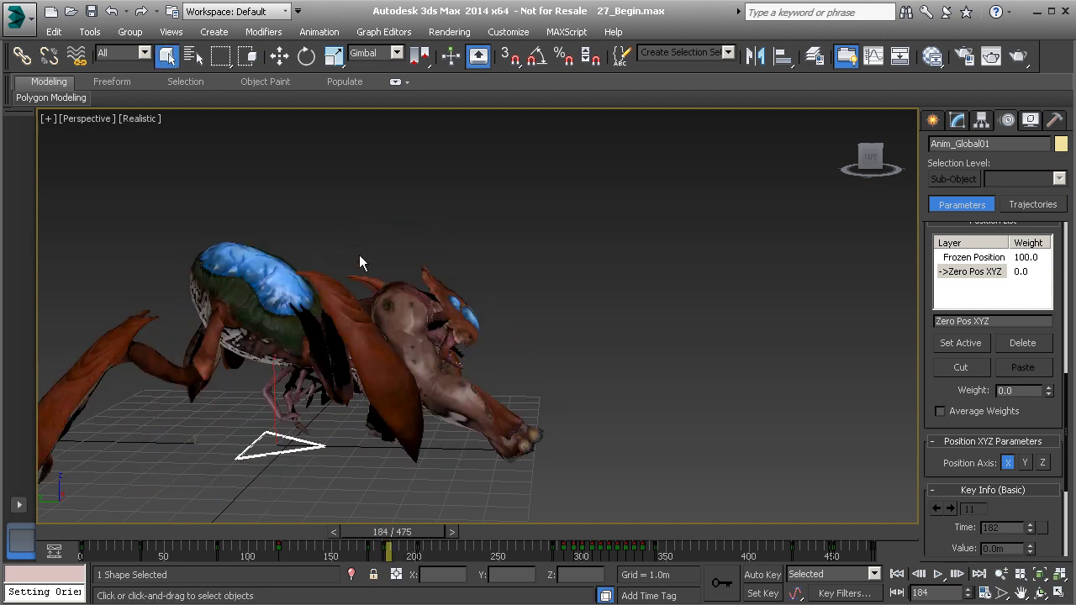
{"action": "middle_click_drag", "start_coordinate": [373, 336], "coordinate": [413, 334]}
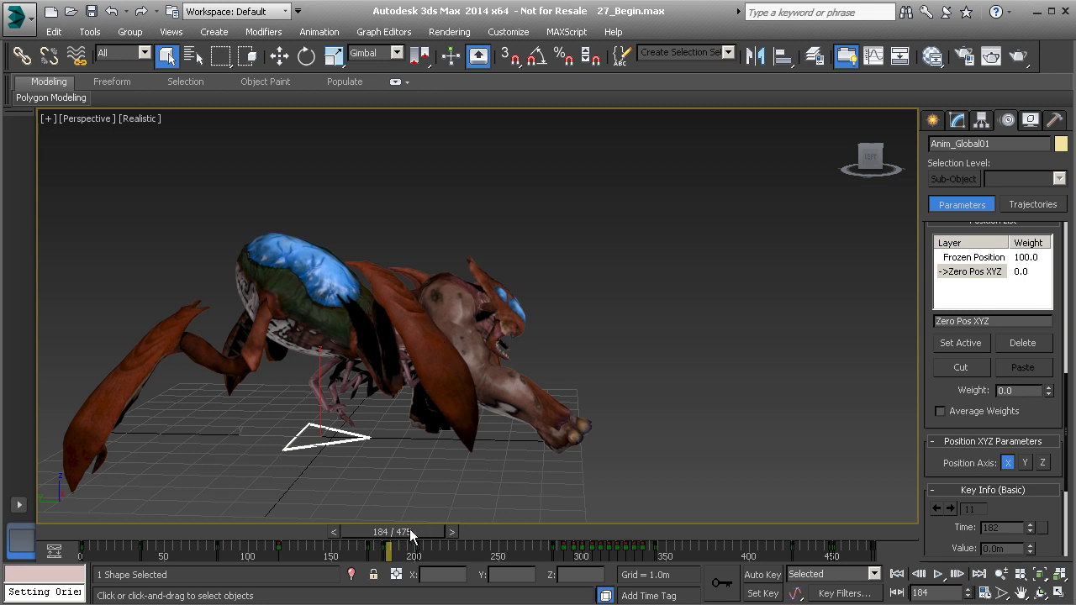
{"action": "left_click_drag", "start_coordinate": [405, 532], "coordinate": [439, 536]}
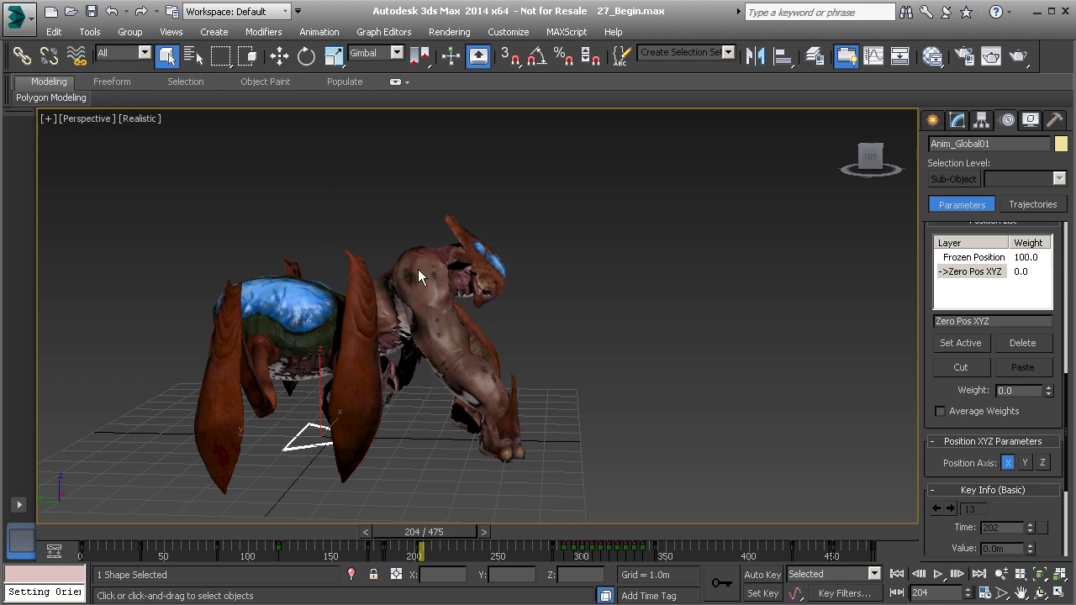
{"action": "left_click_drag", "start_coordinate": [413, 540], "coordinate": [498, 562]}
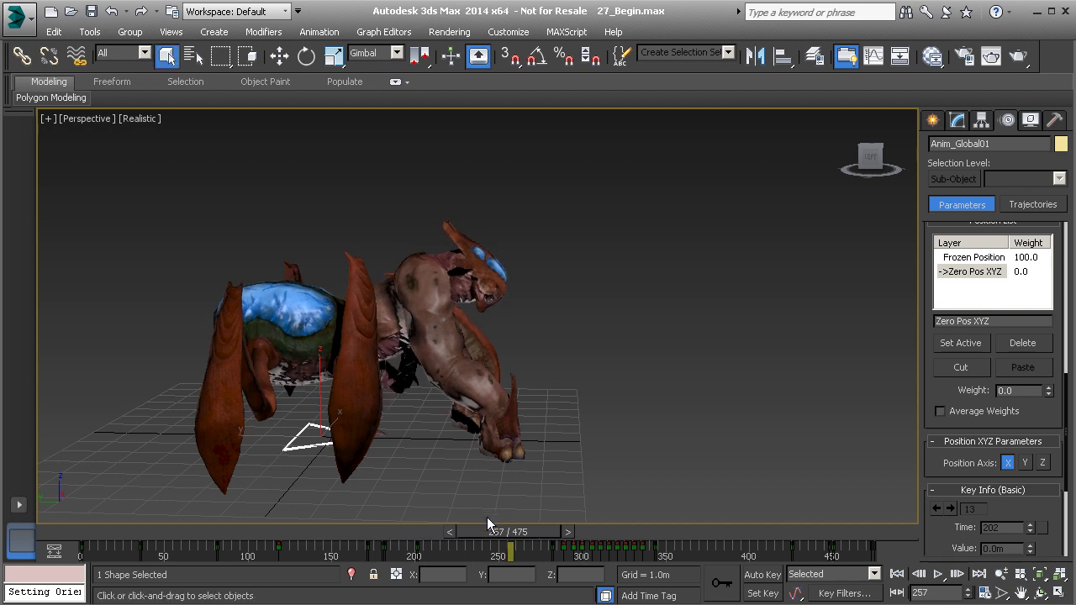
Replay from frame 187 and inspect the lunge around frames 299–300 from the front.
{"action": "left_click_drag", "start_coordinate": [499, 531], "coordinate": [398, 531]}
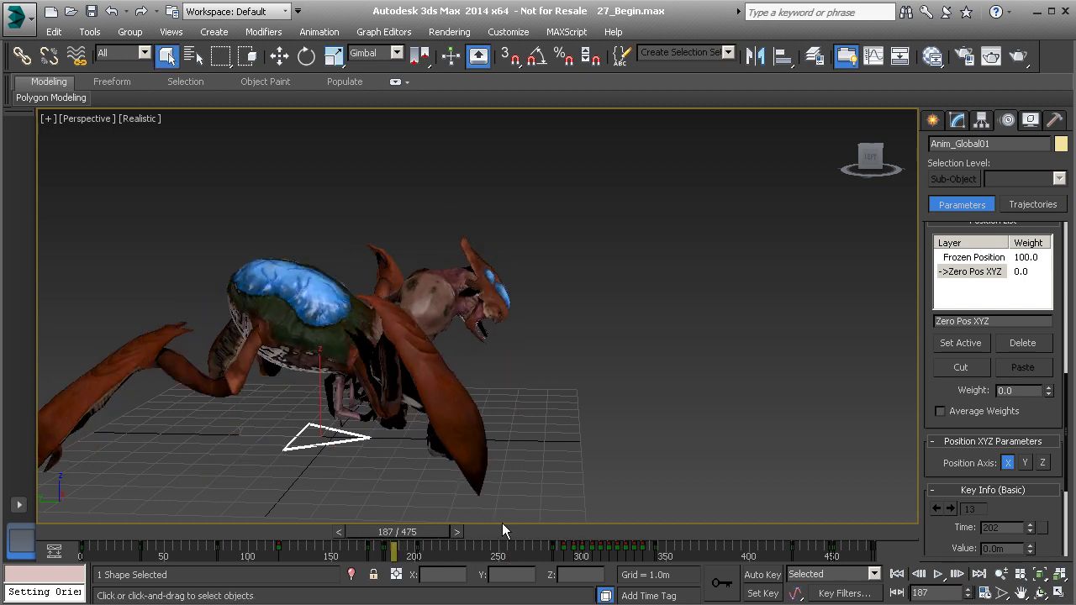
{"action": "left_click", "coordinate": [938, 574]}
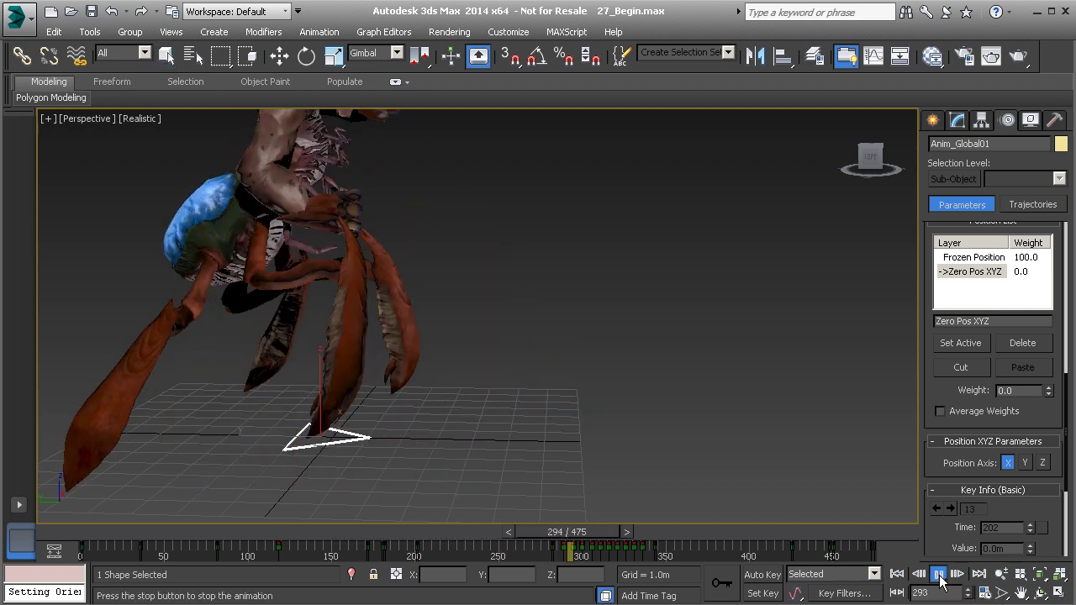
{"action": "middle_click_drag", "start_coordinate": [550, 339], "coordinate": [429, 382], "text": "alt"}
{"action": "left_click_drag", "start_coordinate": [630, 534], "coordinate": [575, 532]}
{"action": "middle_click_drag", "start_coordinate": [495, 428], "coordinate": [371, 285], "text": "alt"}
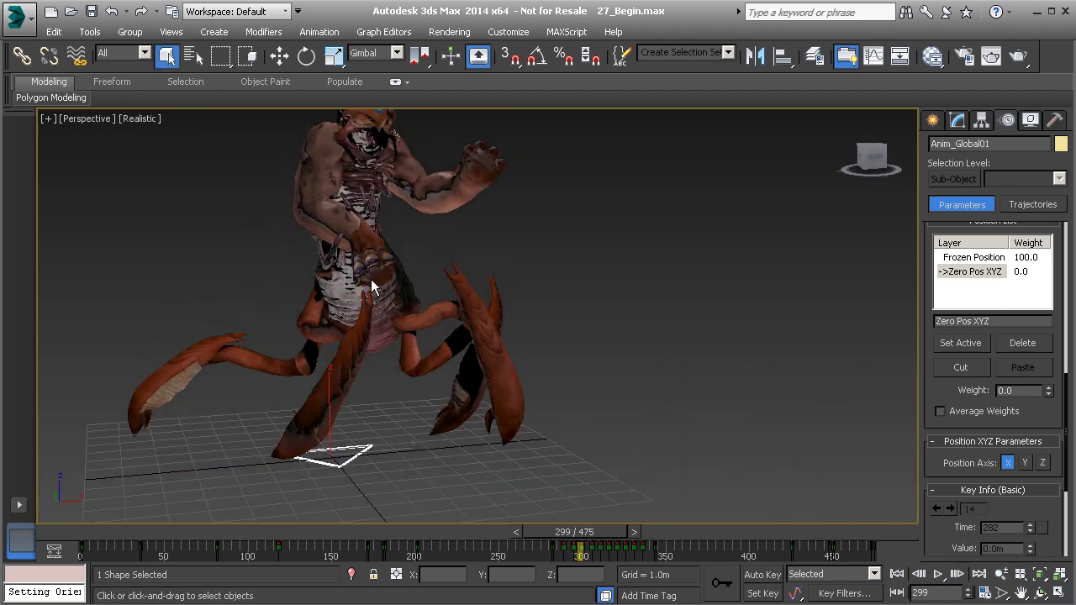
{"action": "left_click_drag", "start_coordinate": [584, 532], "coordinate": [622, 526]}
Play the animation from a side view and scrub through the later frames.
{"action": "middle_click_drag", "start_coordinate": [421, 353], "coordinate": [459, 312], "text": "alt"}
{"action": "left_click", "coordinate": [939, 574]}
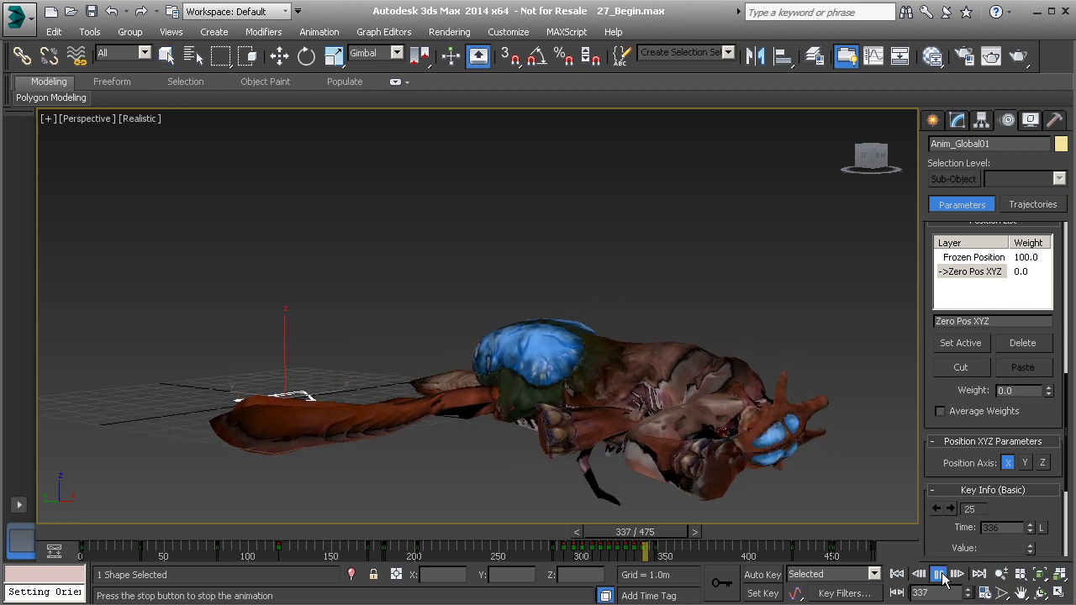
{"action": "left_click", "coordinate": [939, 575]}
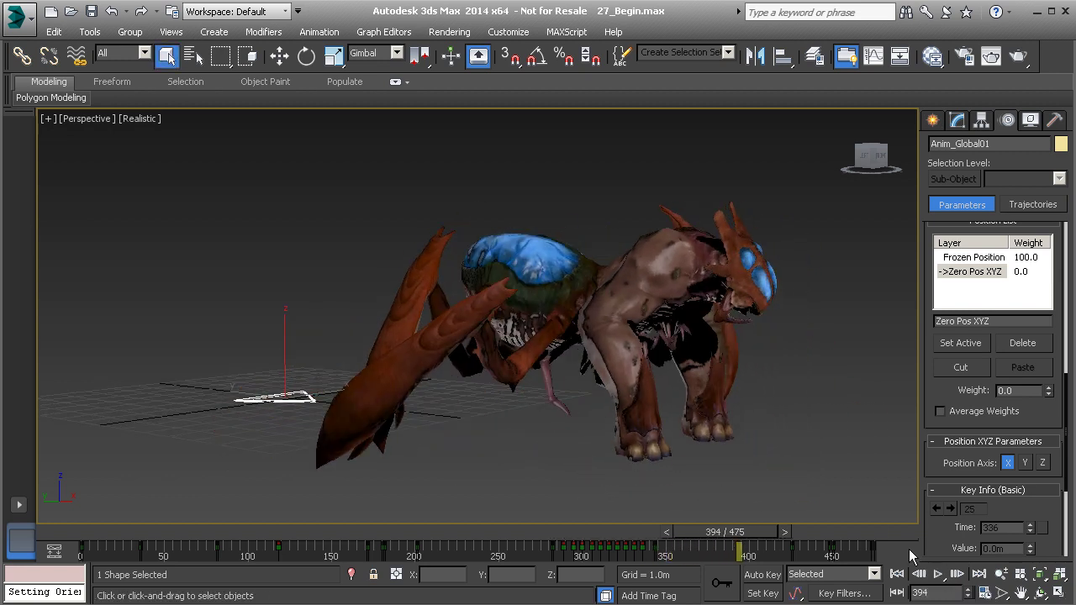
{"action": "middle_click_drag", "start_coordinate": [609, 324], "coordinate": [601, 388]}
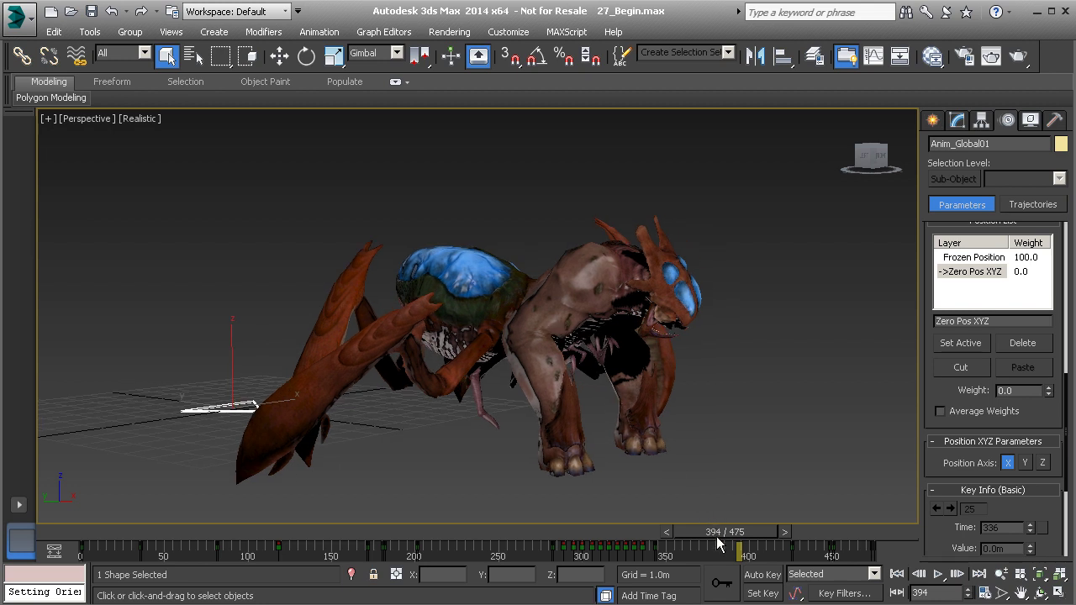
{"action": "left_click_drag", "start_coordinate": [716, 538], "coordinate": [753, 544]}
{"action": "key", "text": "q"}
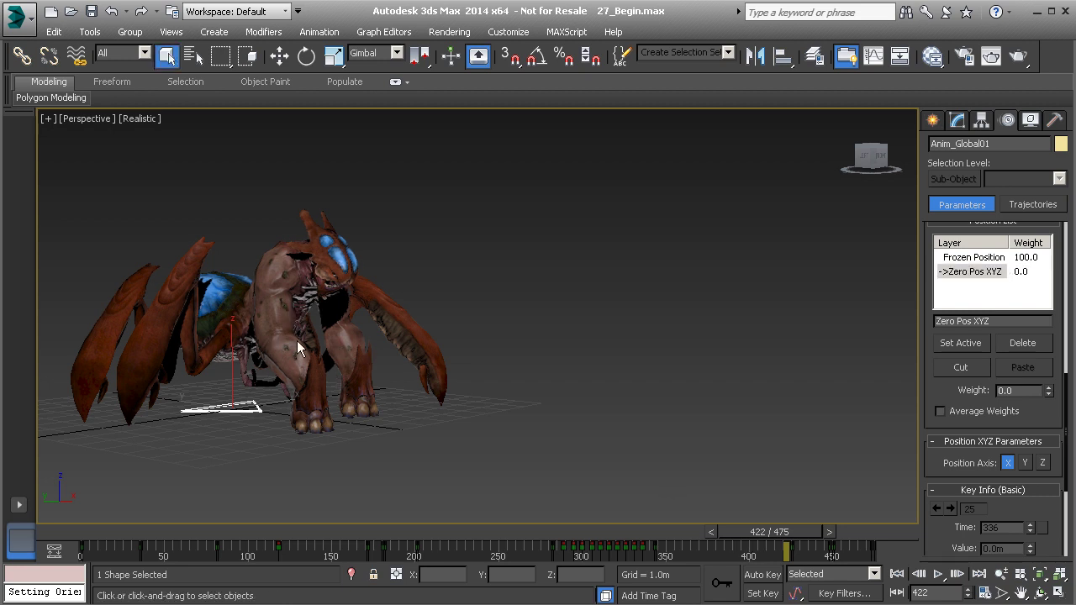
Scrub between frames 269 and 475 reviewing poses, then return the animation to frame 0.
{"action": "left_click_drag", "start_coordinate": [720, 534], "coordinate": [553, 546]}
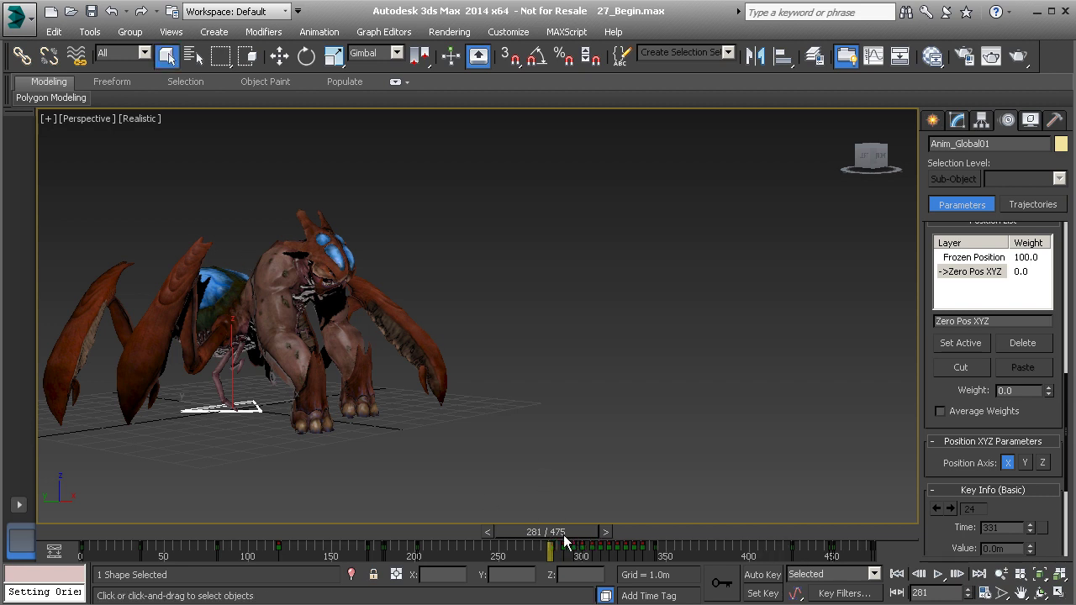
{"action": "left_click_drag", "start_coordinate": [562, 535], "coordinate": [791, 551]}
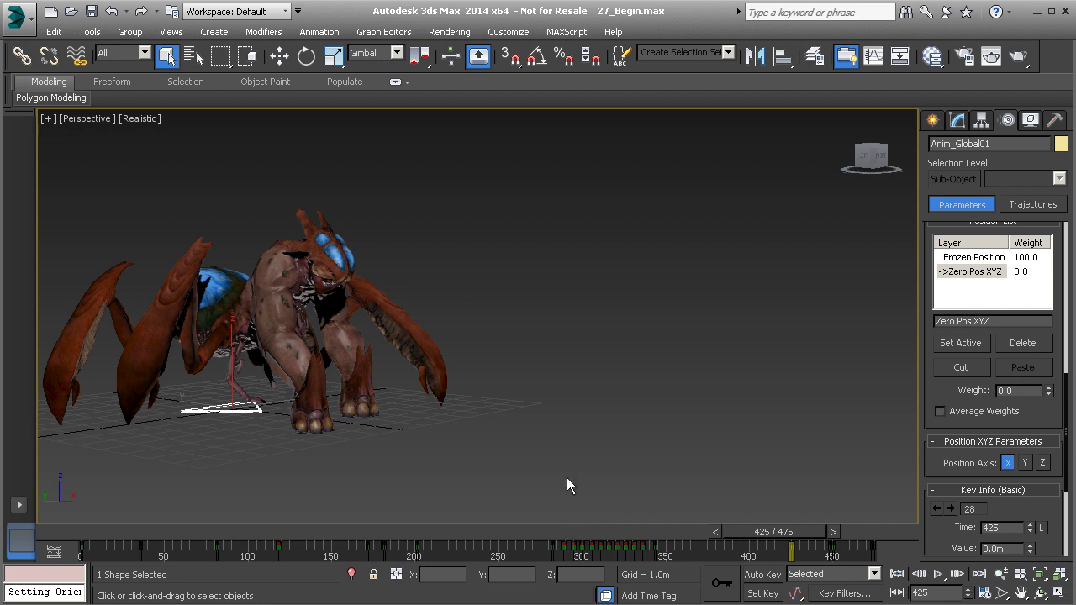
{"action": "left_click_drag", "start_coordinate": [459, 539], "coordinate": [862, 568]}
{"action": "middle_click_drag", "start_coordinate": [412, 305], "coordinate": [409, 332], "text": "alt"}
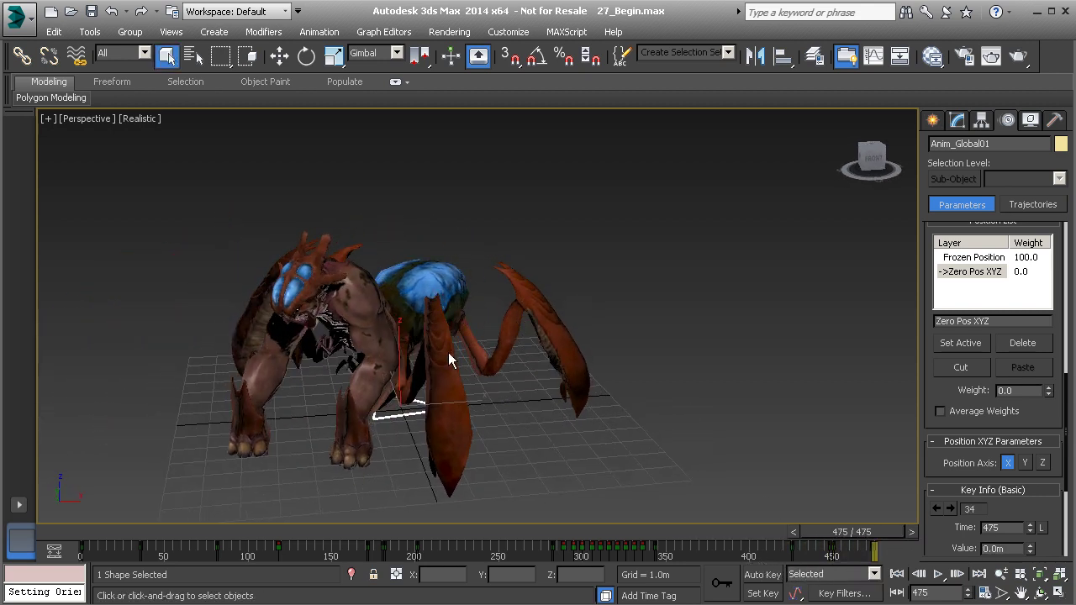
{"action": "left_click_drag", "start_coordinate": [859, 539], "coordinate": [830, 551]}
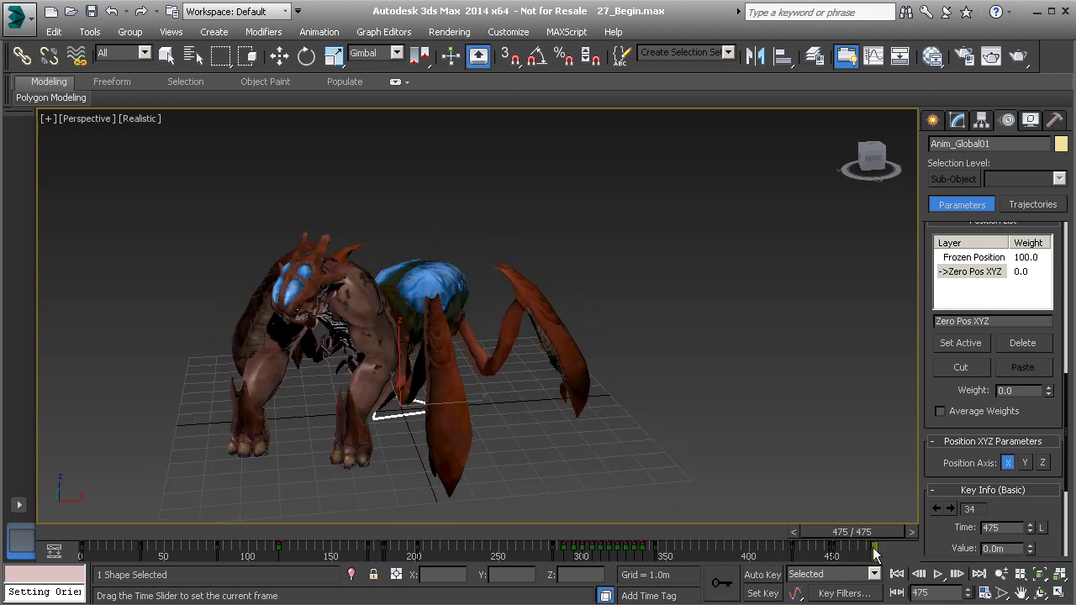
{"action": "key", "text": "q"}
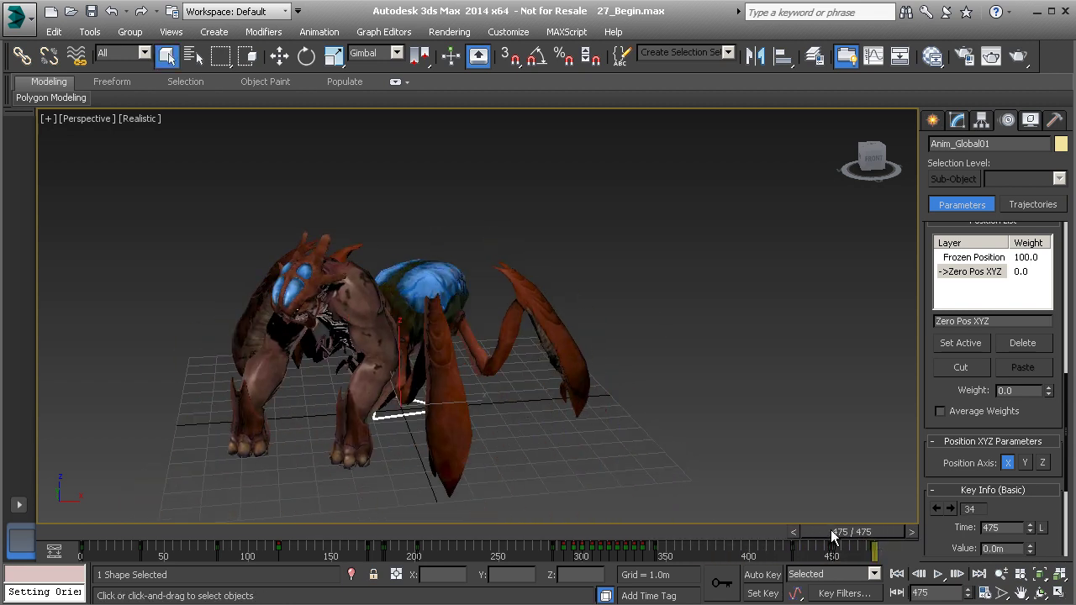
{"action": "left_click_drag", "start_coordinate": [840, 532], "coordinate": [81, 538]}
Set the Zero Pos XYZ weight to 100 and scrub to frame 230 to check.
{"action": "middle_click_drag", "start_coordinate": [557, 401], "coordinate": [605, 376], "text": "alt"}
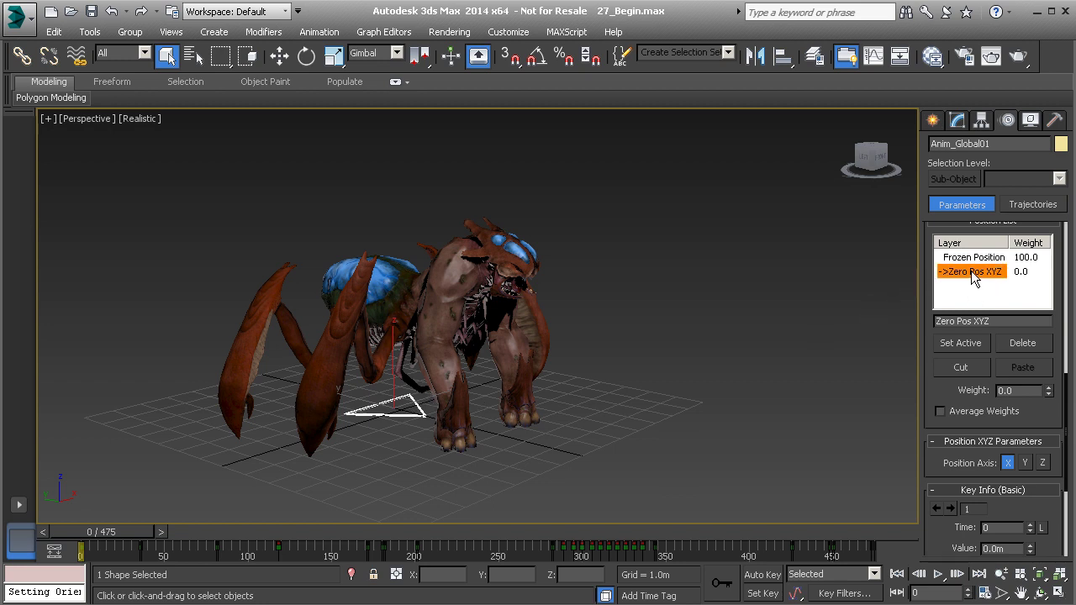
{"action": "double_click", "coordinate": [1017, 393]}
{"action": "type", "text": "100"}
{"action": "key", "text": "Return"}
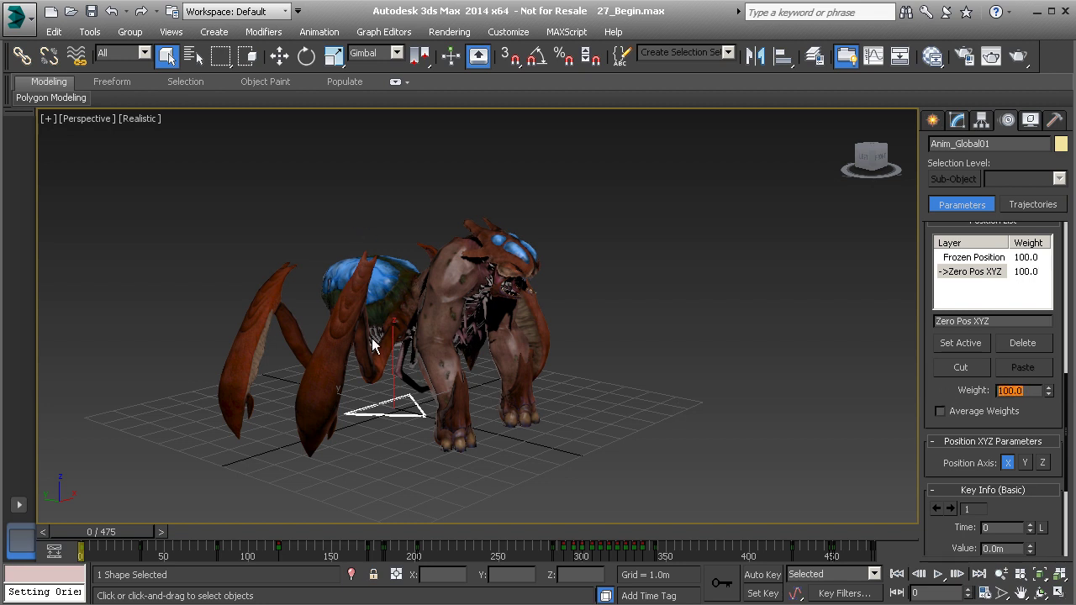
{"action": "mouse_move", "coordinate": [114, 532]}
{"action": "left_mouse_down"}
{"action": "mouse_move", "coordinate": [485, 551]}
{"action": "mouse_move", "coordinate": [819, 545]}
{"action": "mouse_move", "coordinate": [79, 530]}
{"action": "mouse_move", "coordinate": [550, 557]}
{"action": "mouse_move", "coordinate": [266, 556]}
{"action": "mouse_move", "coordinate": [96, 533]}
{"action": "left_mouse_up"}
Open the layer manager from Tools and unhide the Envelope layer.
{"action": "middle_click_drag", "start_coordinate": [252, 277], "coordinate": [150, 241], "text": "alt"}
{"action": "left_click", "coordinate": [90, 31]}
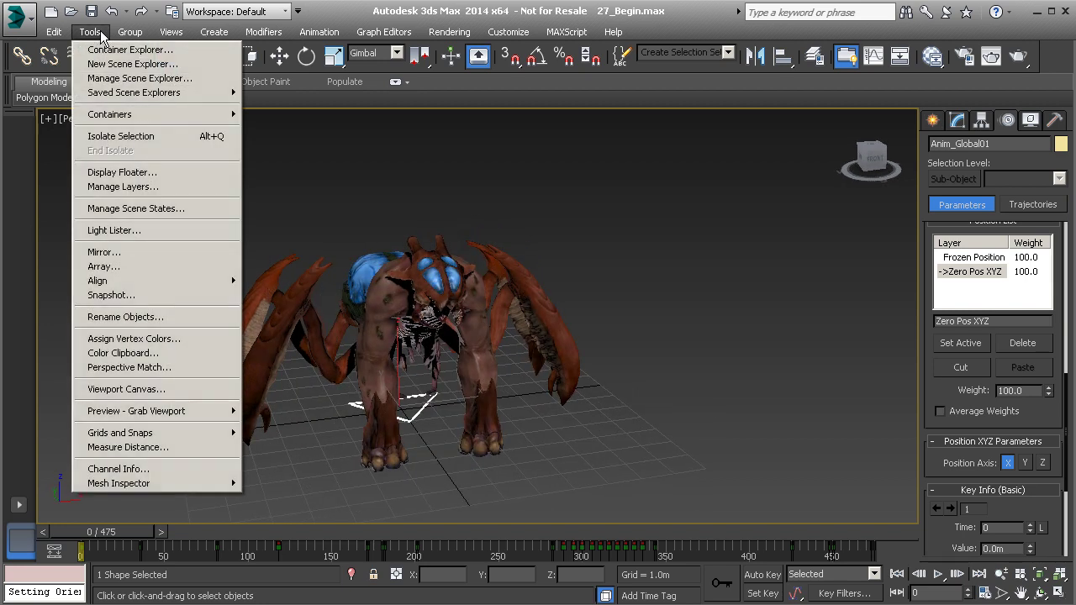
{"action": "left_click", "coordinate": [139, 187]}
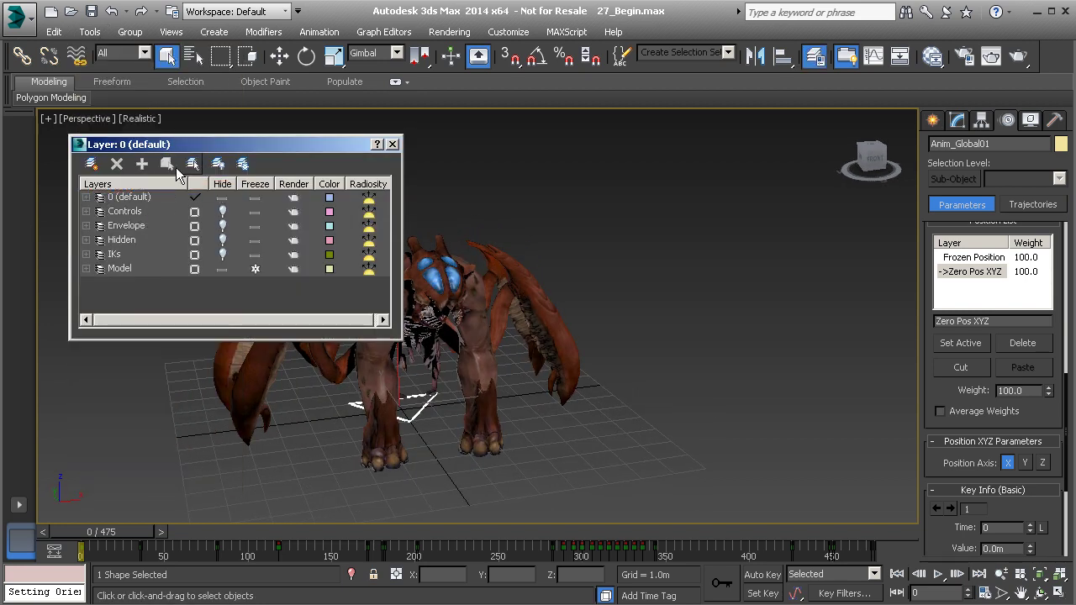
{"action": "middle_click_drag", "start_coordinate": [577, 289], "coordinate": [630, 331]}
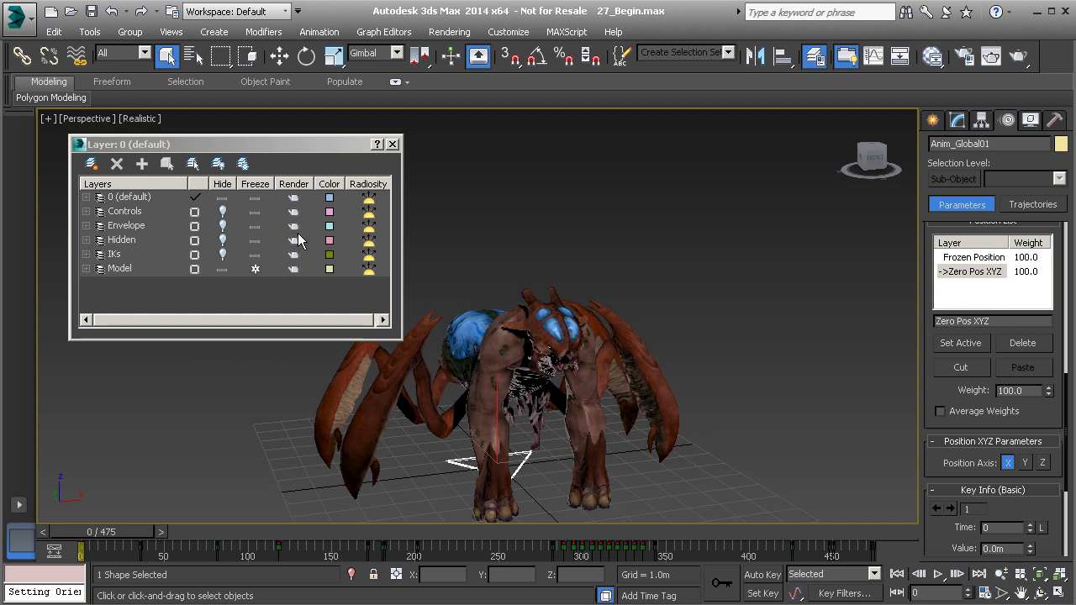
{"action": "left_click", "coordinate": [223, 225]}
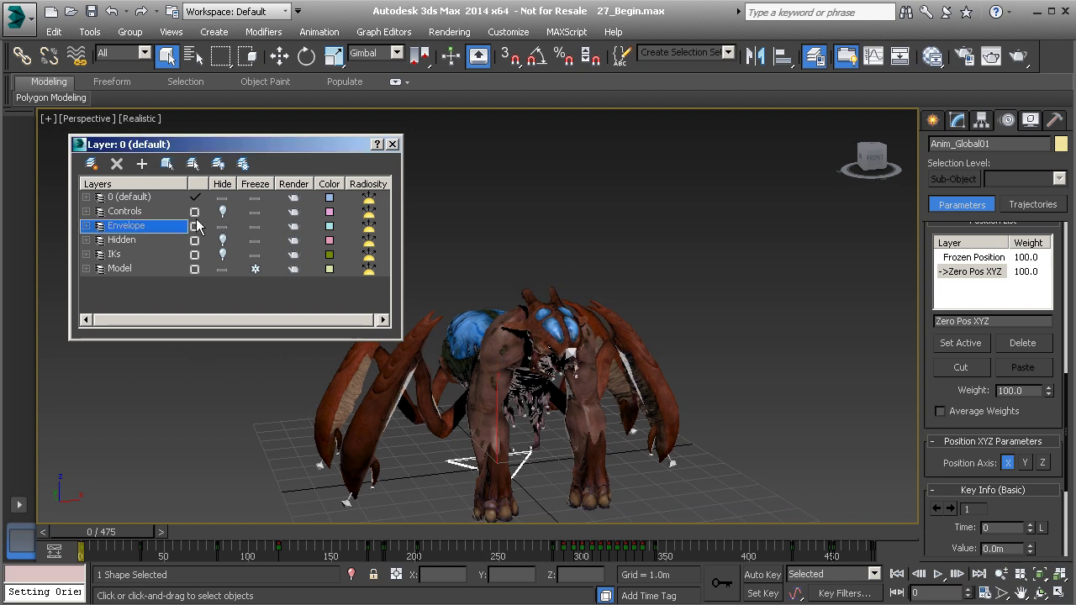
Pick the Model layer, box-select the creature's objects and deselect the triangle helper.
{"action": "left_click", "coordinate": [256, 269]}
{"action": "middle_click_drag", "start_coordinate": [518, 322], "coordinate": [579, 322]}
{"action": "left_click_drag", "start_coordinate": [645, 392], "coordinate": [825, 514]}
{"action": "middle_click_drag", "start_coordinate": [660, 397], "coordinate": [574, 433], "text": "alt"}
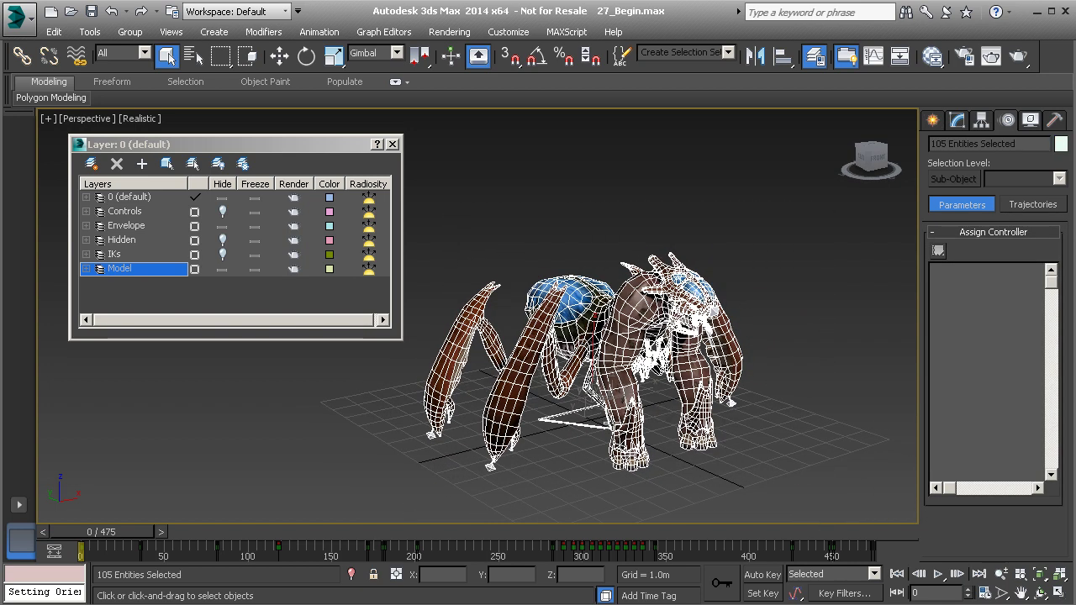
{"action": "left_click", "coordinate": [571, 426], "text": "alt"}
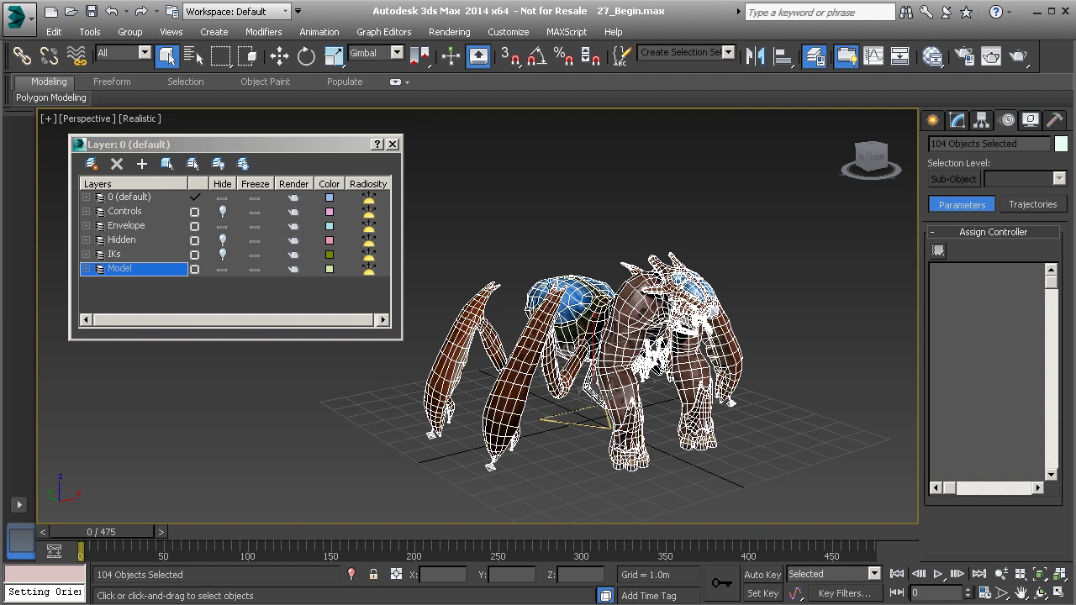
{"action": "middle_click_drag", "start_coordinate": [588, 336], "coordinate": [529, 294], "text": "alt"}
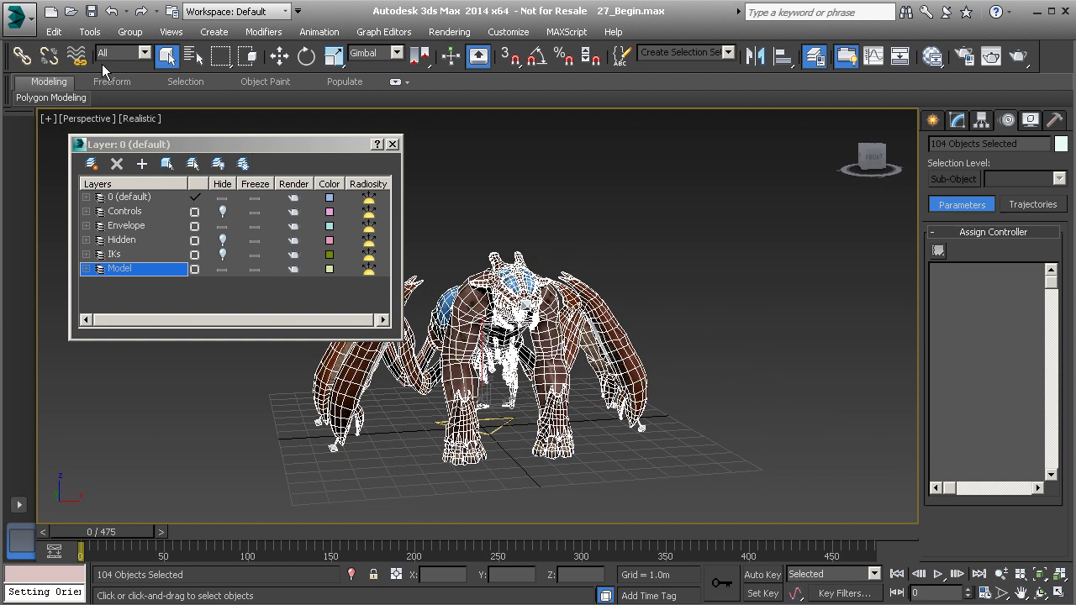
Start Export Selected and enter GameBoss_Animations as the FBX file name.
{"action": "left_click", "coordinate": [18, 19]}
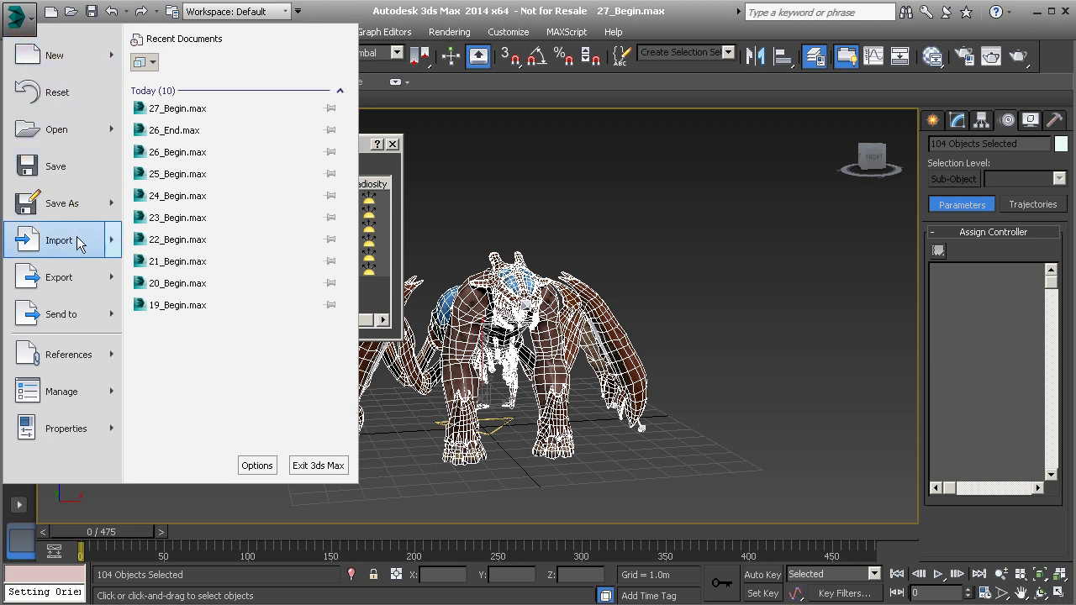
{"action": "mouse_move", "coordinate": [94, 284]}
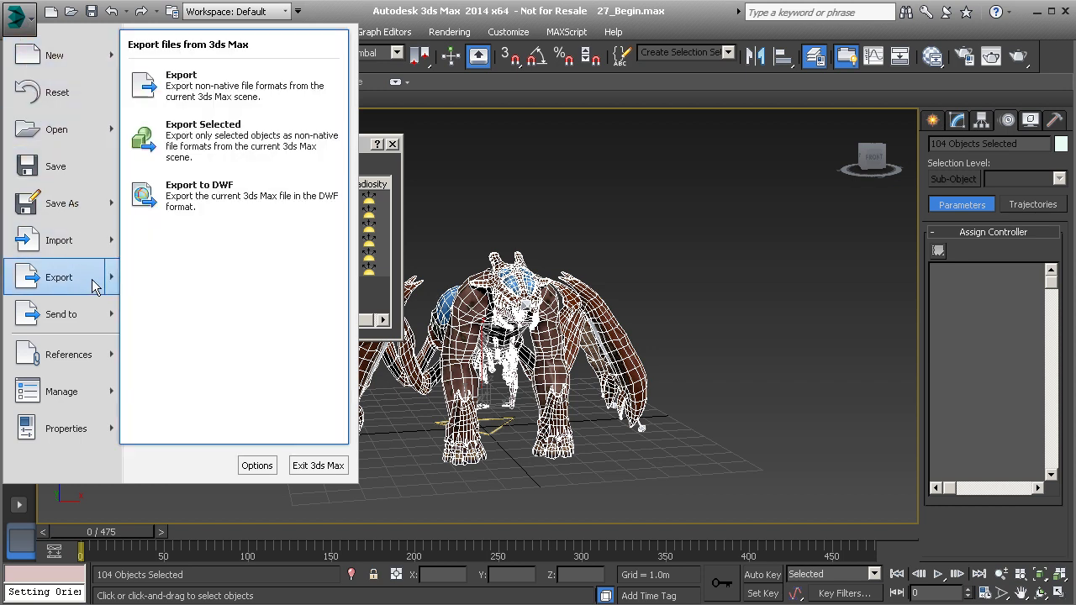
{"action": "left_click", "coordinate": [205, 147]}
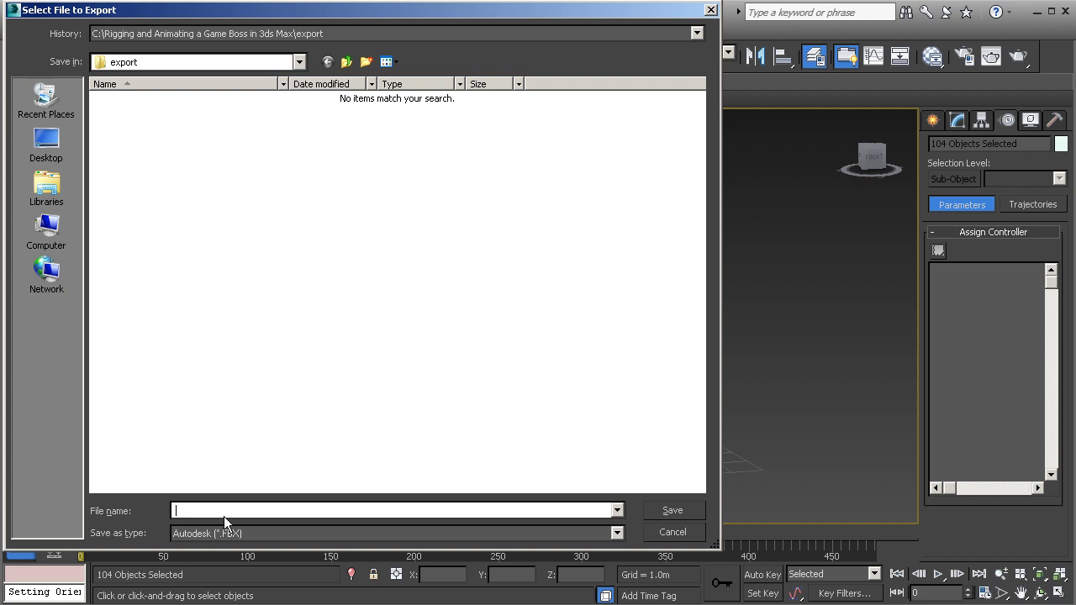
{"action": "type", "text": "GameBoss_Animations"}
Save the export with Animation baked from frame 0 to 475 and Embed Media on.
{"action": "left_click", "coordinate": [662, 504]}
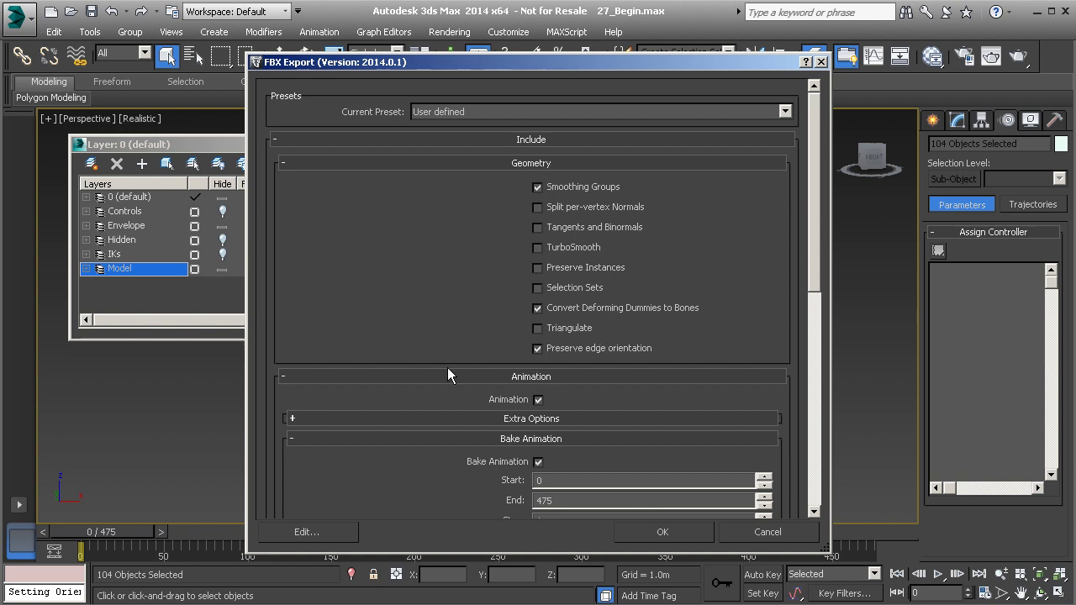
{"action": "left_click", "coordinate": [538, 400]}
{"action": "left_click_drag", "start_coordinate": [815, 259], "coordinate": [806, 343]}
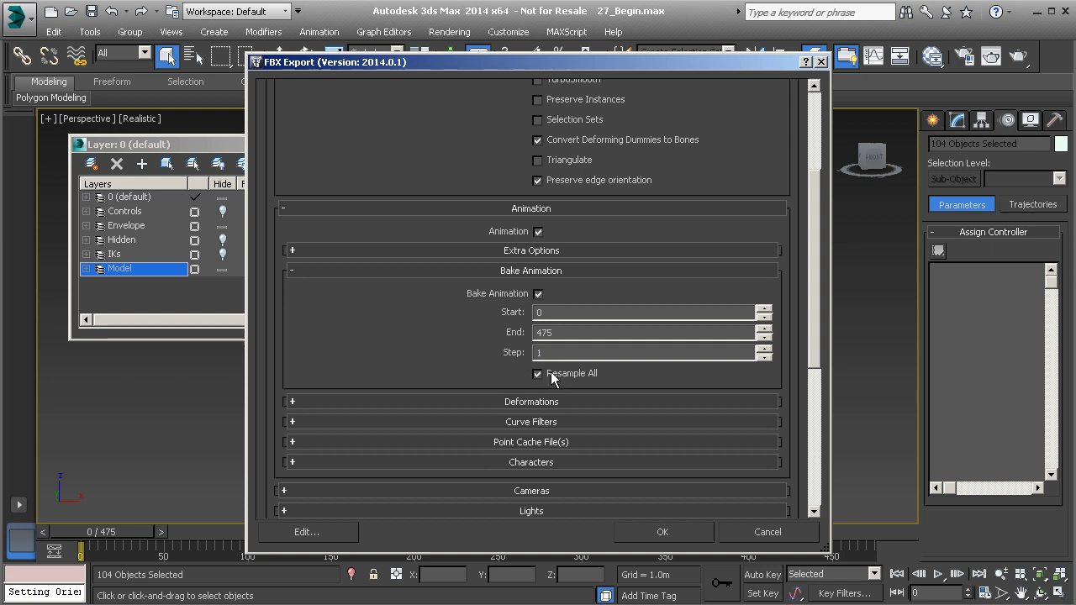
{"action": "left_click_drag", "start_coordinate": [816, 331], "coordinate": [803, 398]}
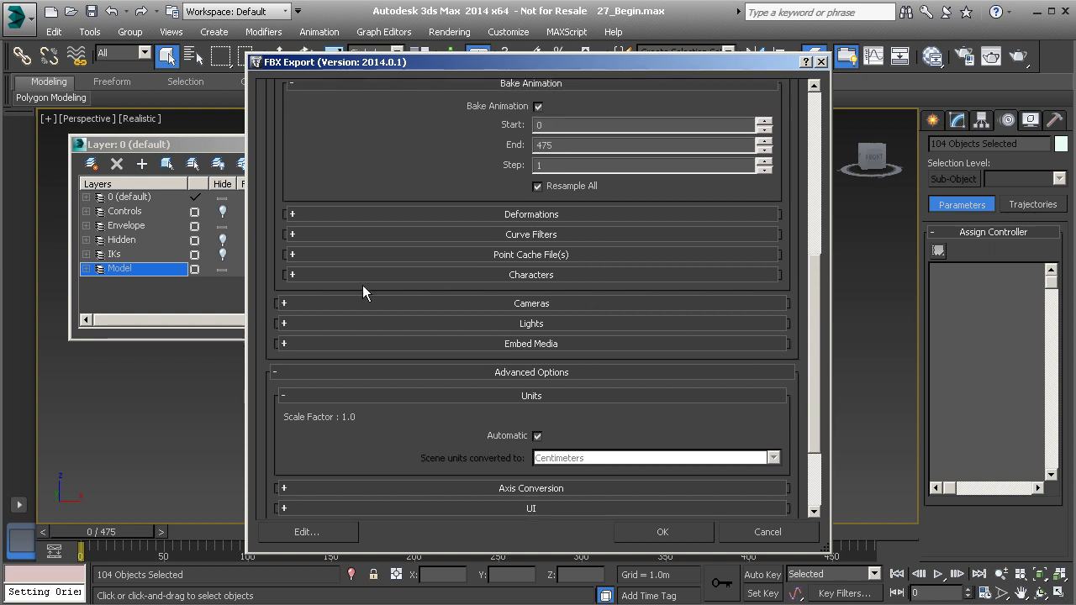
{"action": "left_click", "coordinate": [463, 345]}
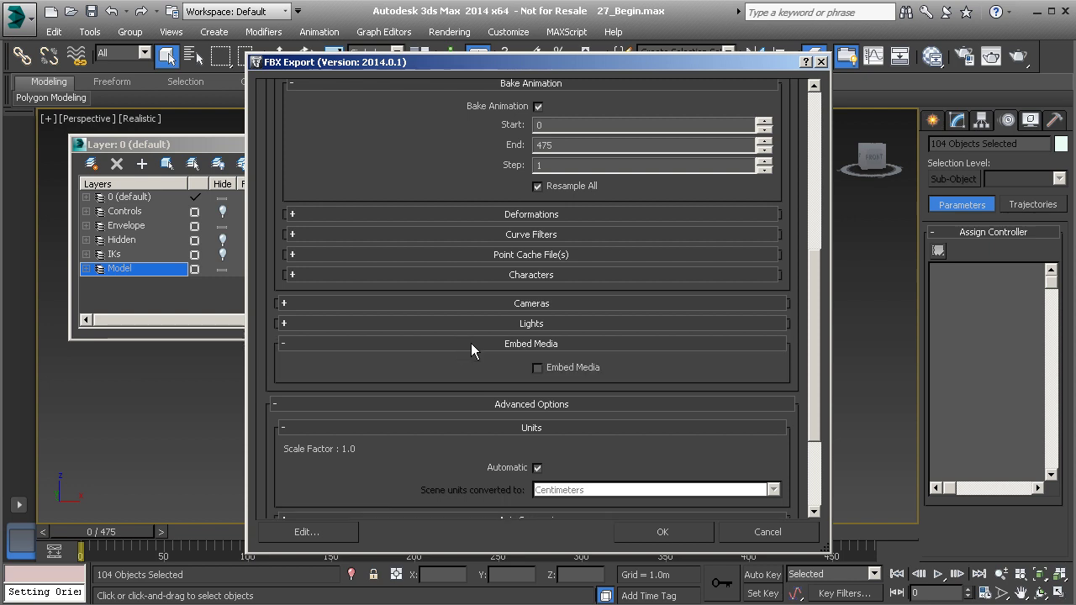
{"action": "left_click", "coordinate": [537, 367]}
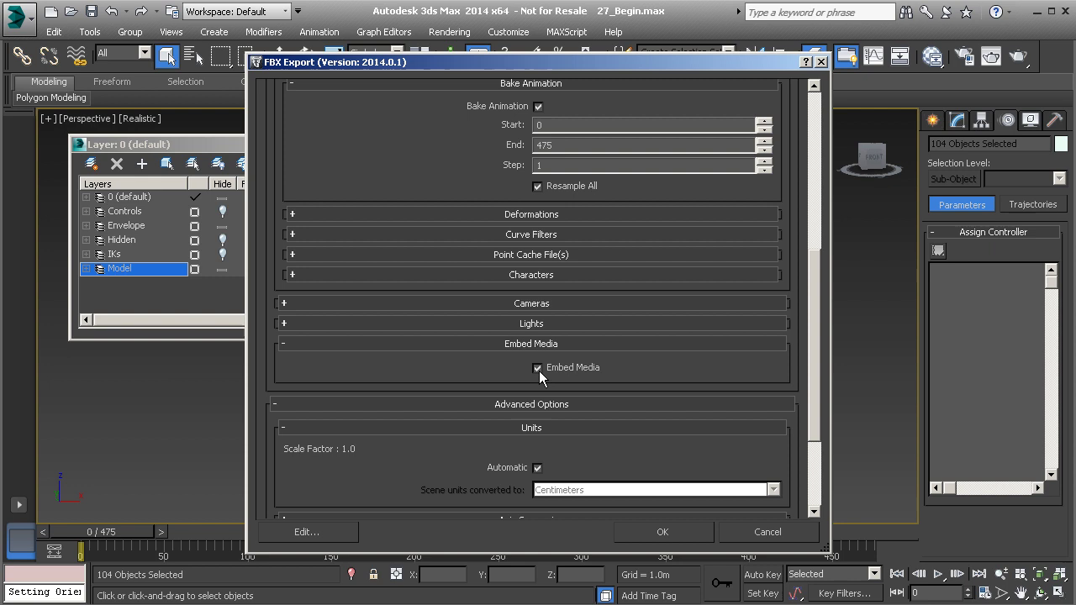
Run the GameBoss_Animations FBX export and orbit the creature scene afterwards.
{"action": "left_click", "coordinate": [664, 532]}
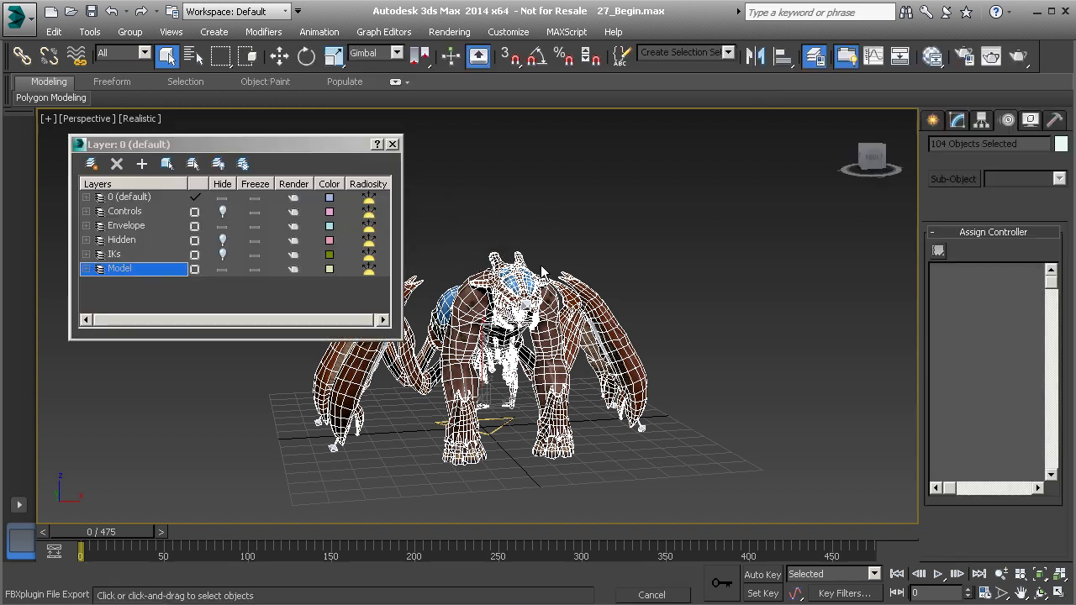
{"action": "middle_click_drag", "start_coordinate": [565, 277], "coordinate": [556, 224], "text": "alt"}
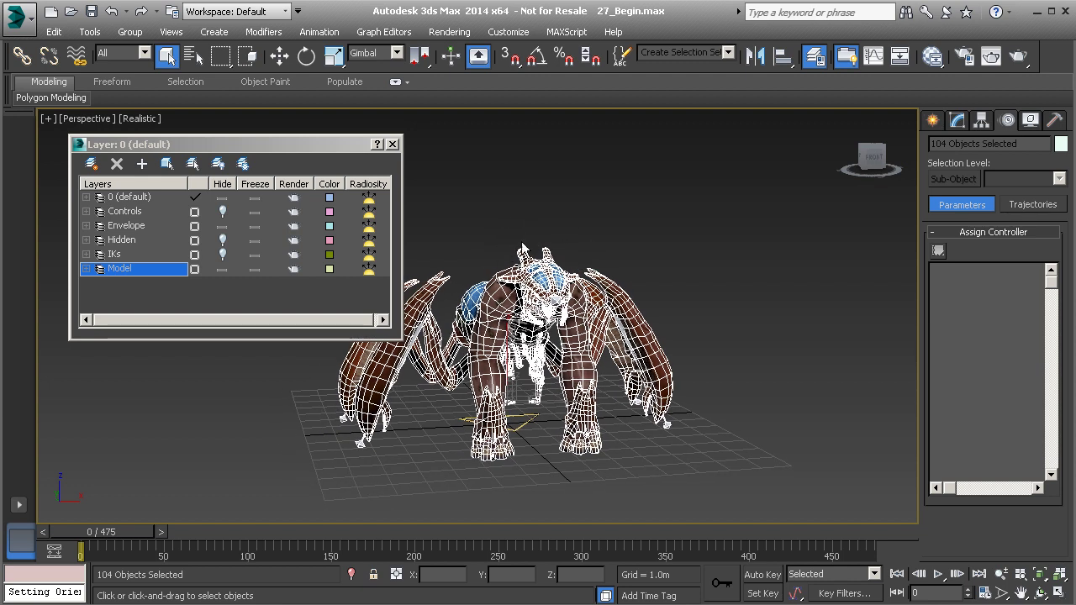